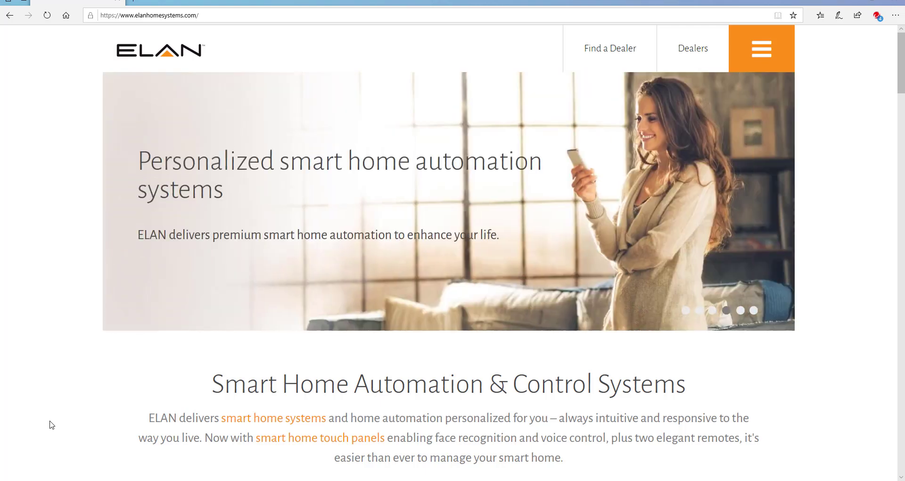
# Open the ELAN configuration window and sign in as the ELAN user with its password.
pyautogui.moveTo(357, 480)
pyautogui.click(357, 448)
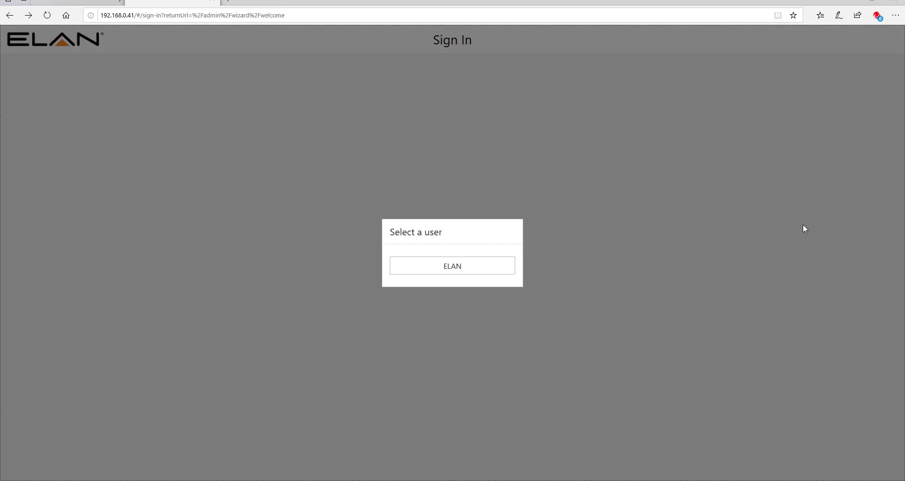
pyautogui.click(475, 267)
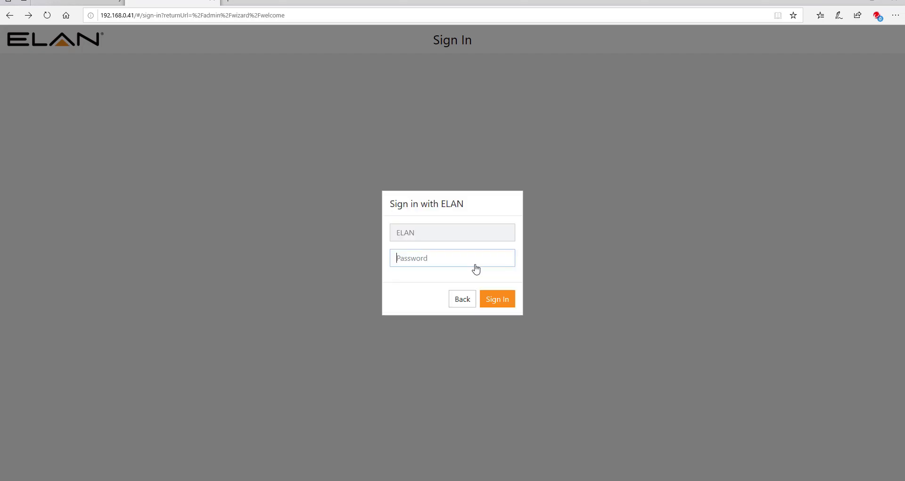
pyautogui.write('elan')
pyautogui.press('Return')
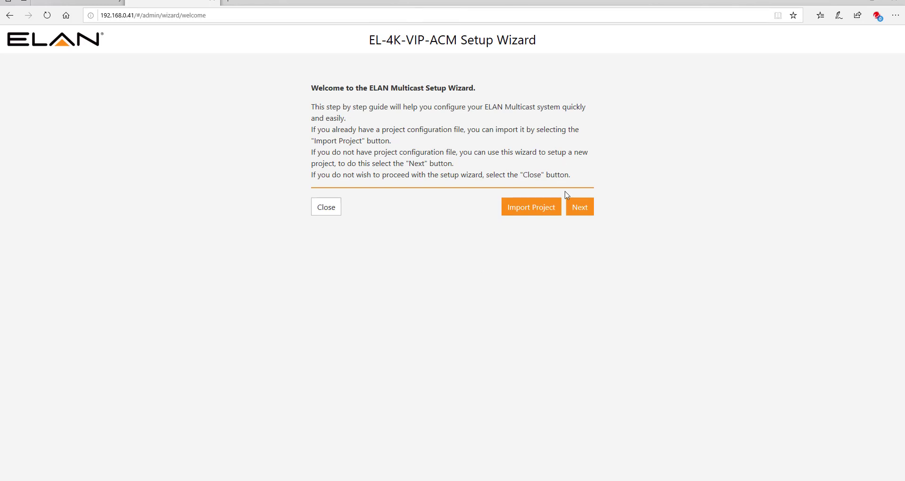
# Get past the welcome and project steps, then scan until 2 transmitters and 3 receivers appear, and continue.
pyautogui.click(589, 216)
pyautogui.click(581, 185)
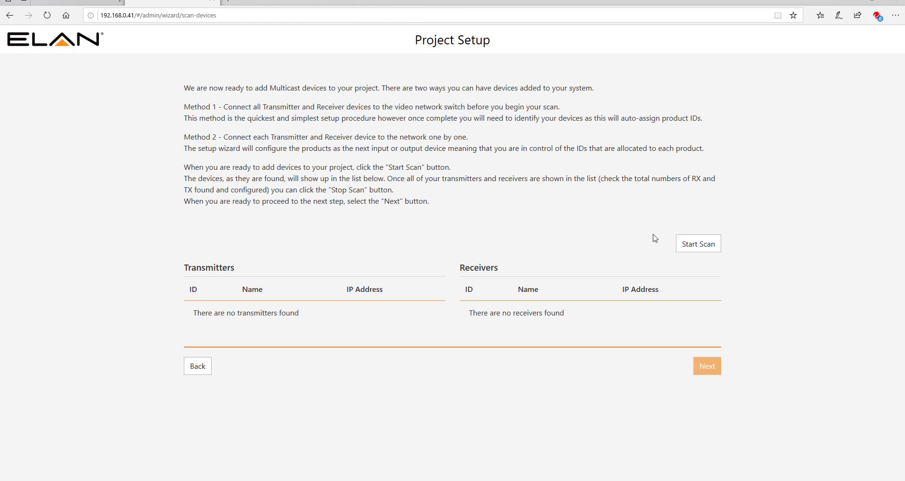
pyautogui.click(702, 245)
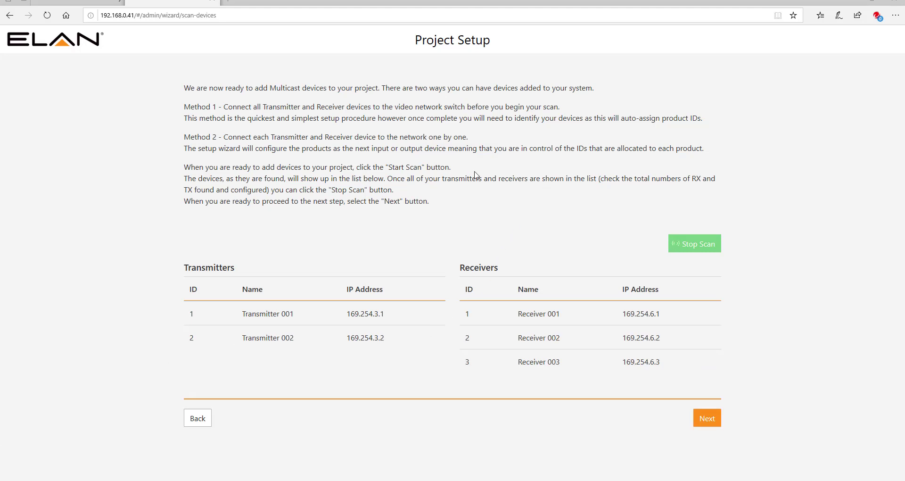
pyautogui.click(702, 248)
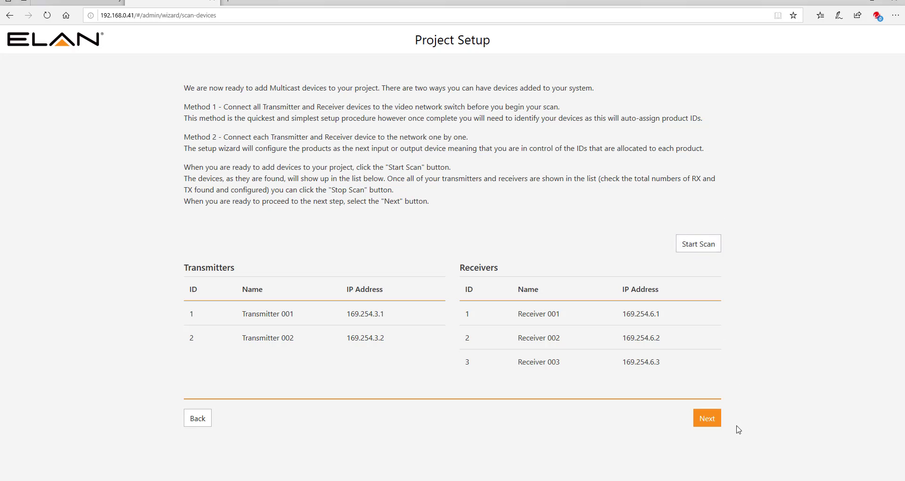
pyautogui.click(709, 418)
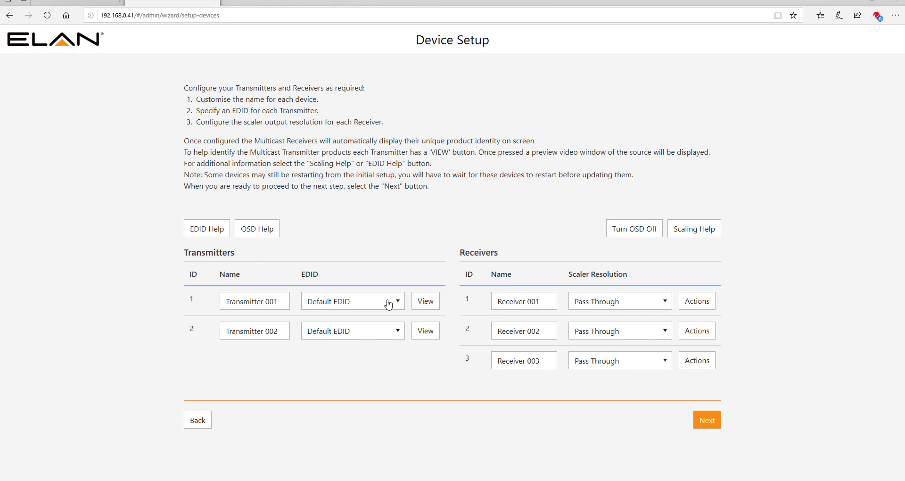
pyautogui.click(433, 305)
pyautogui.click(429, 306)
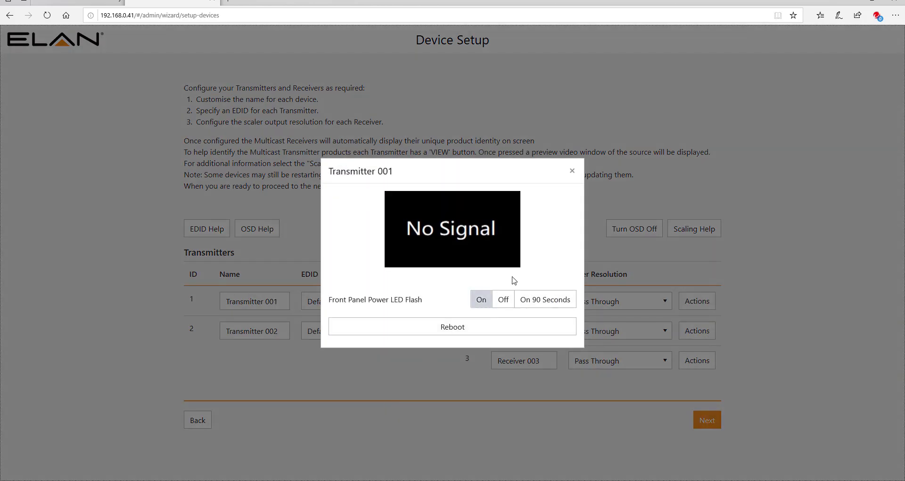
pyautogui.click(572, 171)
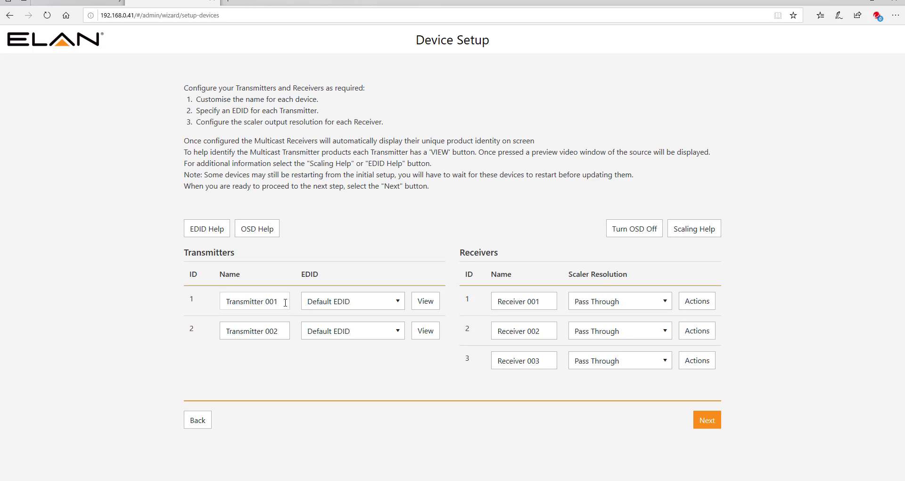
# Rename transmitters to Fetch TV and Roku, and receivers to Kitchen TV, Bedroom TV and Lounge Room.
pyautogui.moveTo(283, 301); pyautogui.dragTo(218, 301)
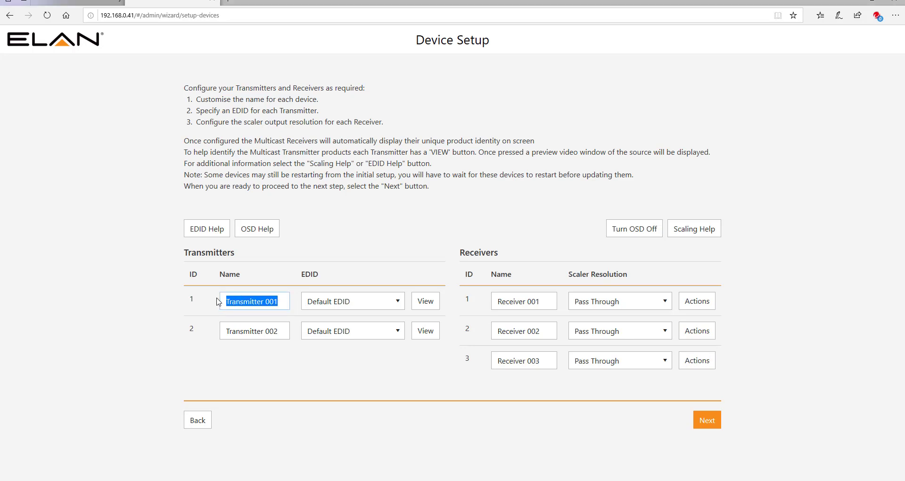
pyautogui.write('Fetch TV')
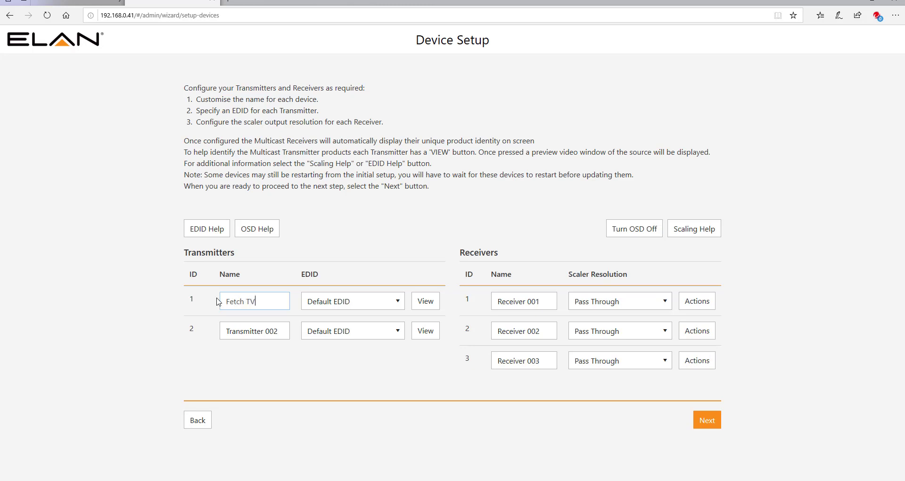
pyautogui.moveTo(284, 331); pyautogui.dragTo(223, 336)
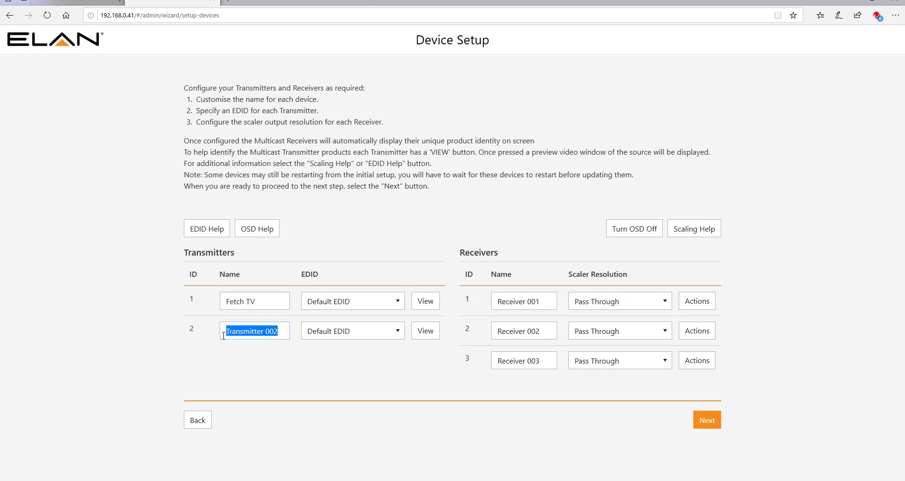
pyautogui.write('Roku')
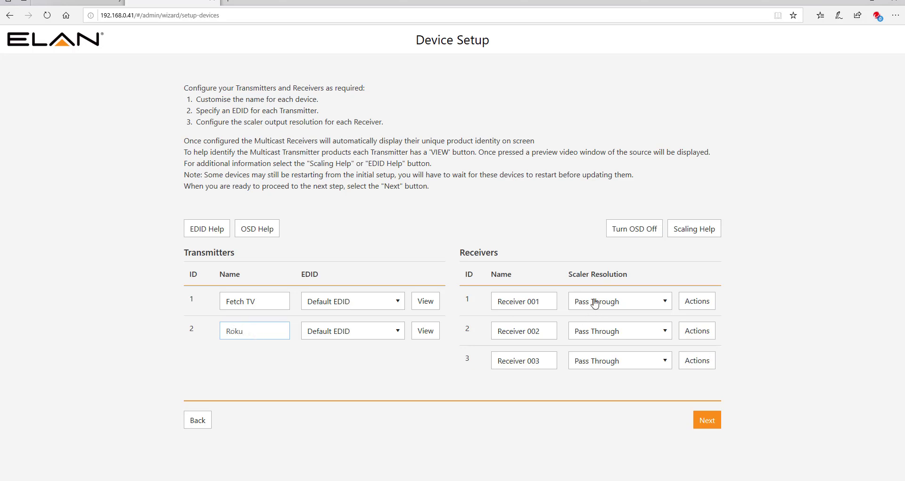
pyautogui.moveTo(544, 307); pyautogui.dragTo(495, 305)
pyautogui.write('Kitch')
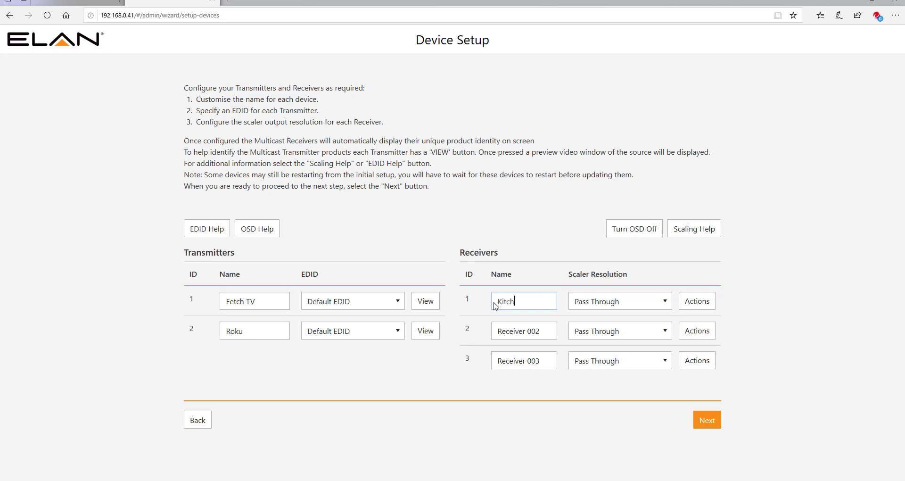
pyautogui.write('en TV')
pyautogui.moveTo(545, 332); pyautogui.dragTo(499, 331)
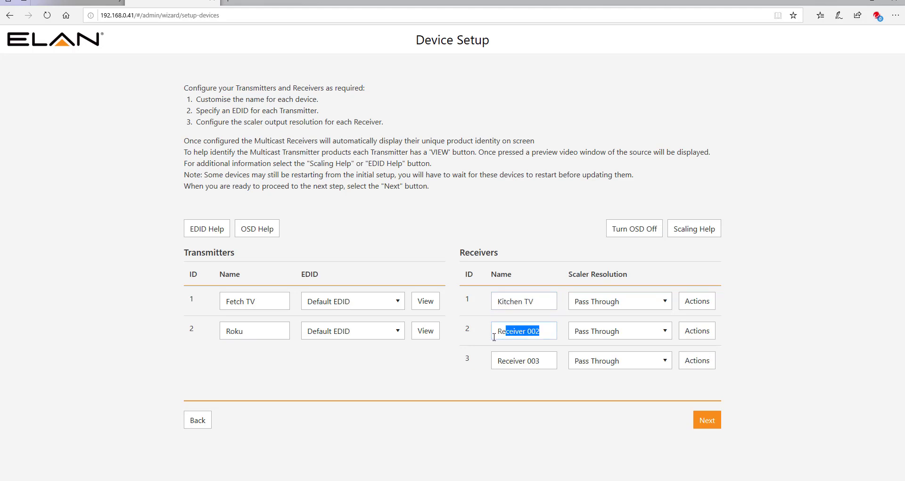
pyautogui.write('Bedroom TV')
pyautogui.click(545, 360)
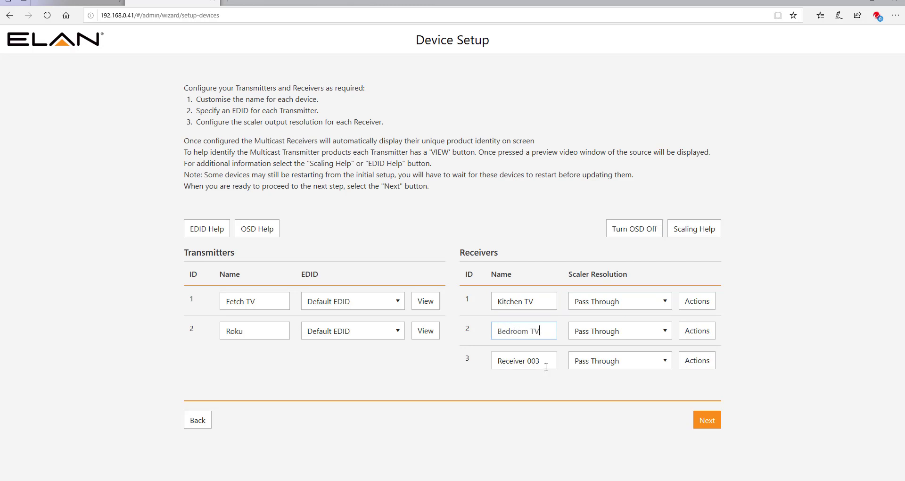
pyautogui.moveTo(496, 360); pyautogui.dragTo(530, 389)
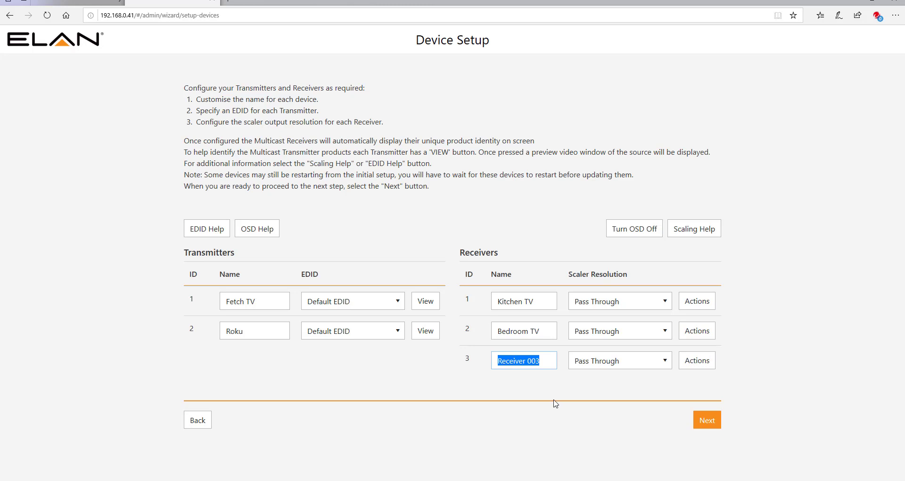
pyautogui.write('Lounge')
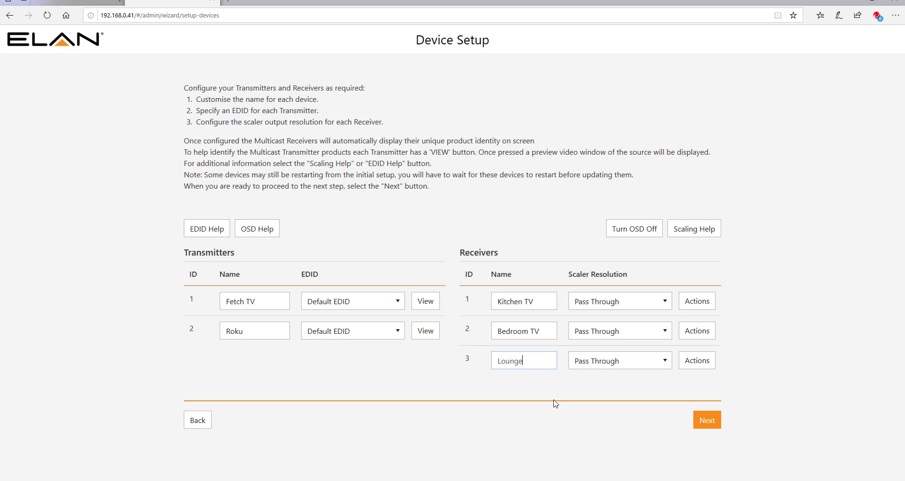
pyautogui.write(' Room')
# Open the Kitchen TV receiver's Actions options, then close them again.
pyautogui.click(693, 306)
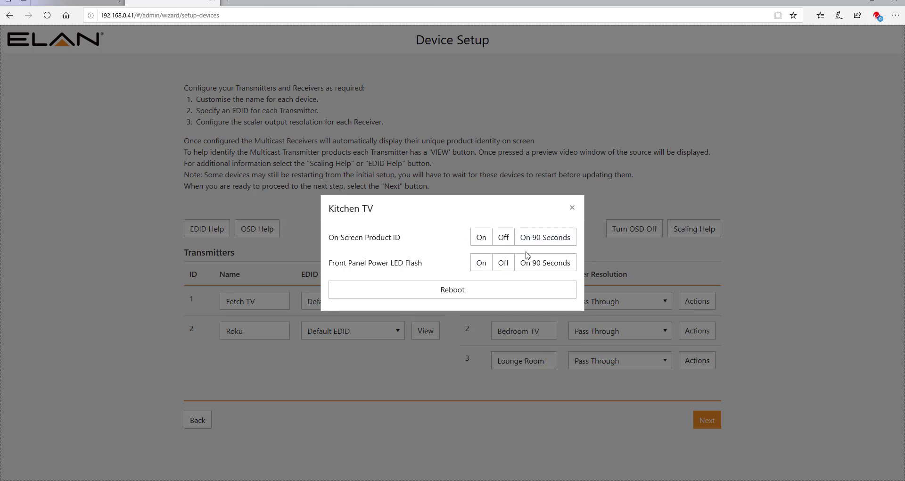
pyautogui.click(573, 208)
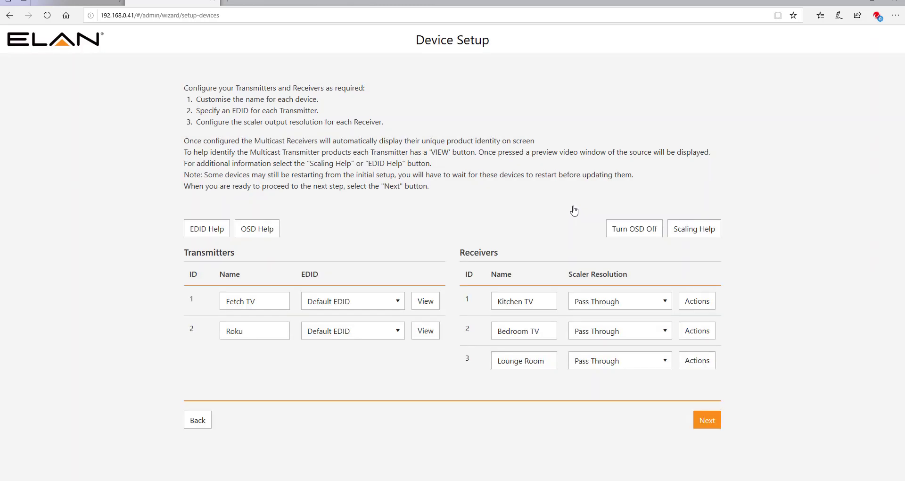
# Finish device setup and exit the wizard to the Drag & Drop Control page.
pyautogui.click(717, 418)
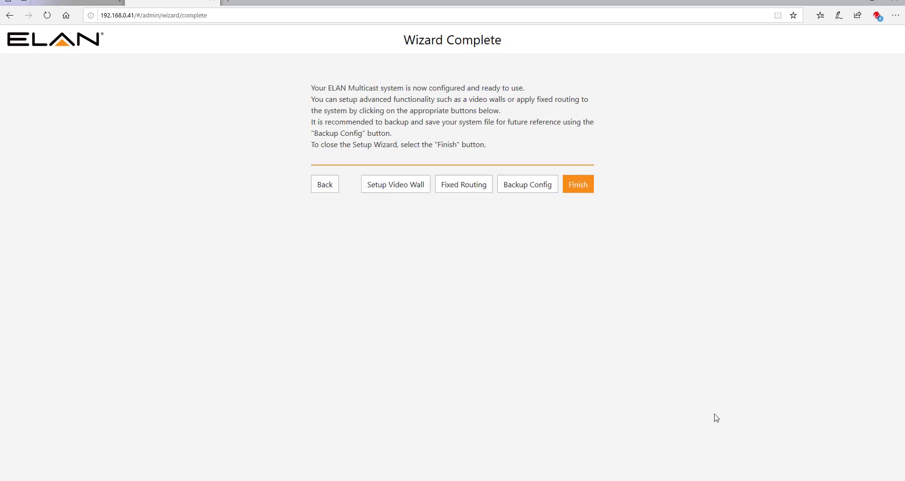
pyautogui.click(579, 187)
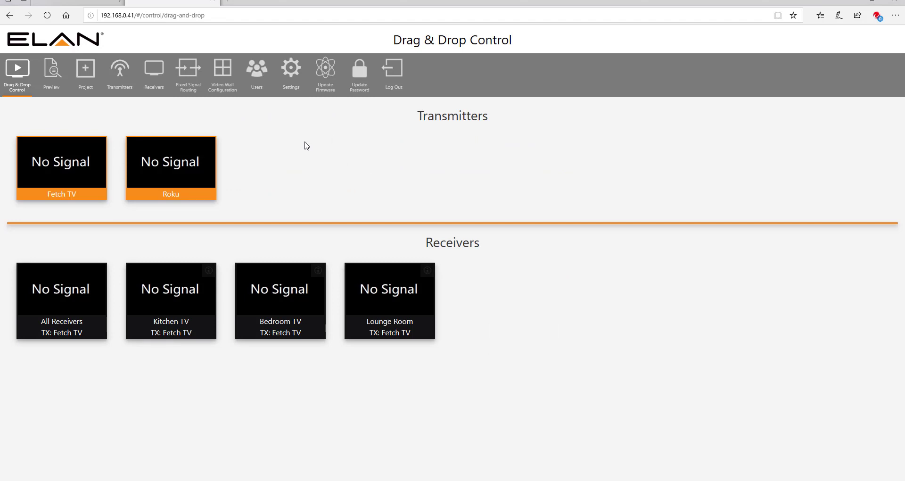
# Turn off DHCP on the control network and apply the fixed IP address 192.168.0.202.
pyautogui.click(292, 73)
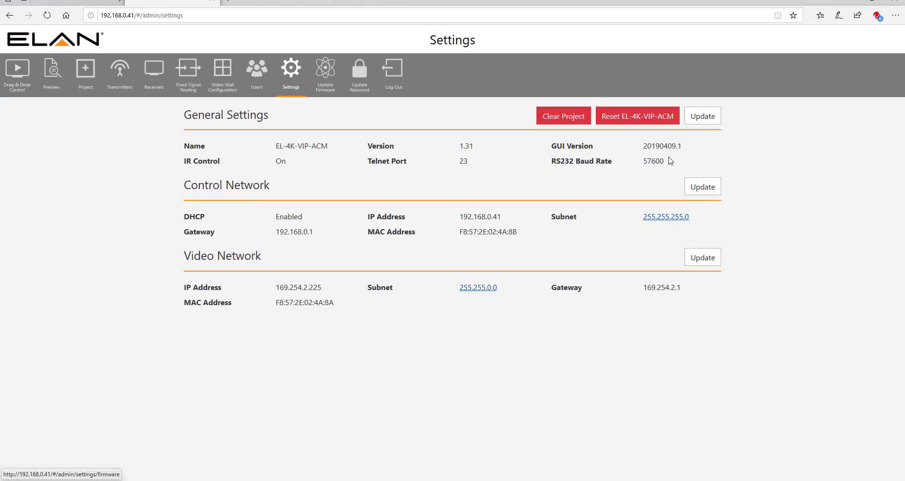
pyautogui.click(703, 193)
pyautogui.click(562, 215)
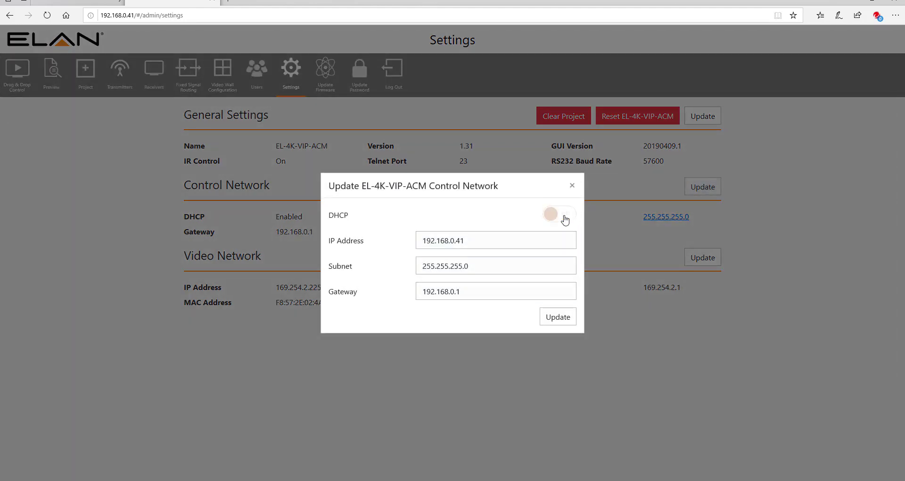
pyautogui.click(513, 240)
pyautogui.doubleClick(472, 243)
pyautogui.write('202')
pyautogui.click(554, 319)
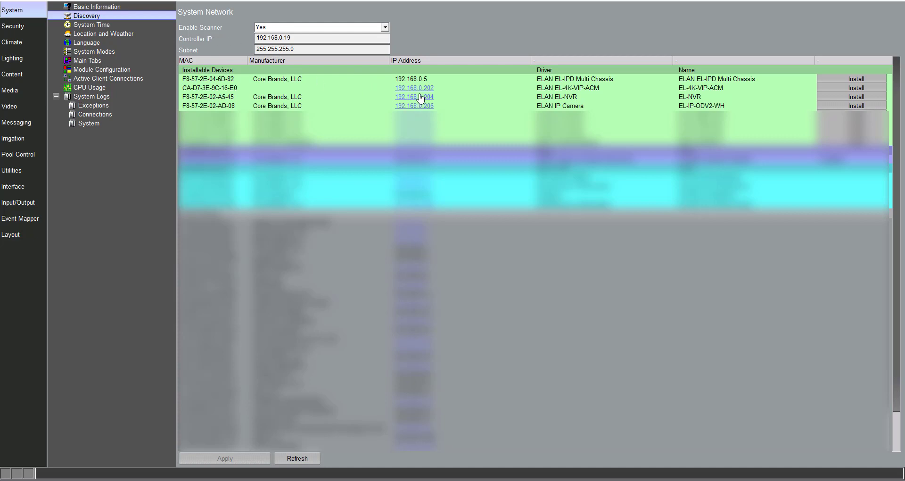
# Install the discovered EL-4K-VIP-ACM, confirm its configuration, and dismiss the success message.
pyautogui.click(861, 89)
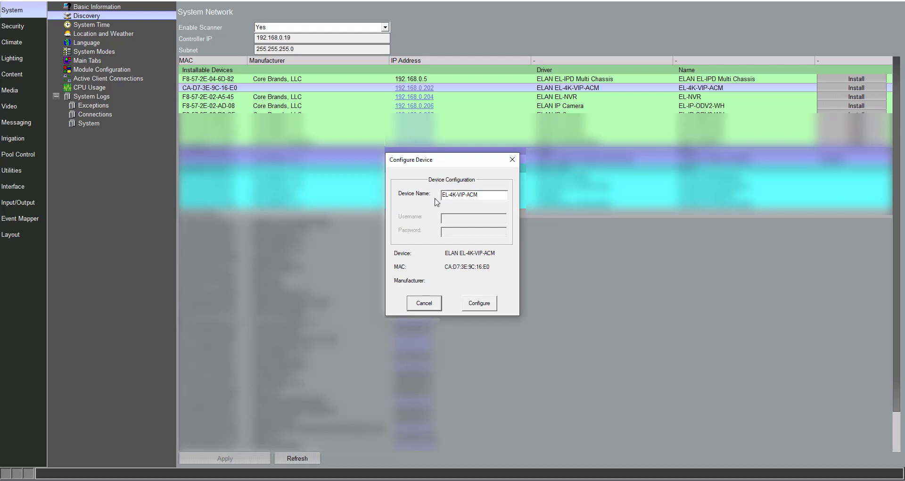
pyautogui.click(478, 304)
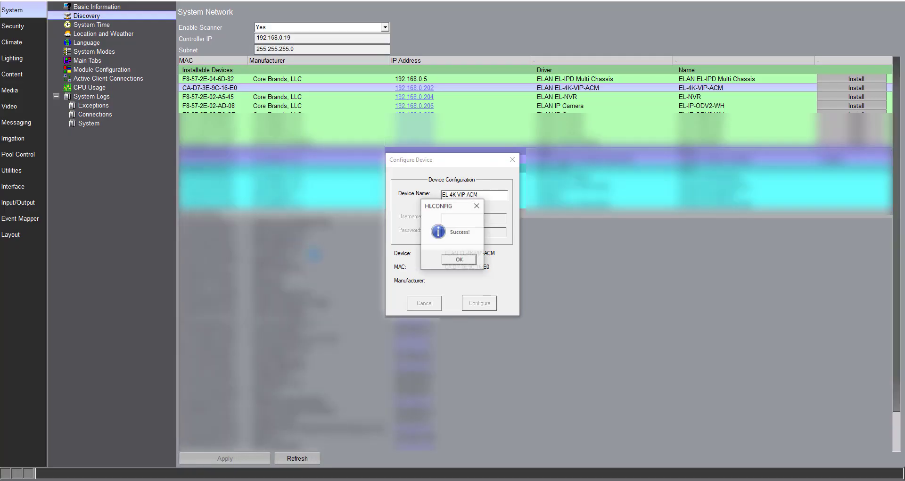
pyautogui.press('Return')
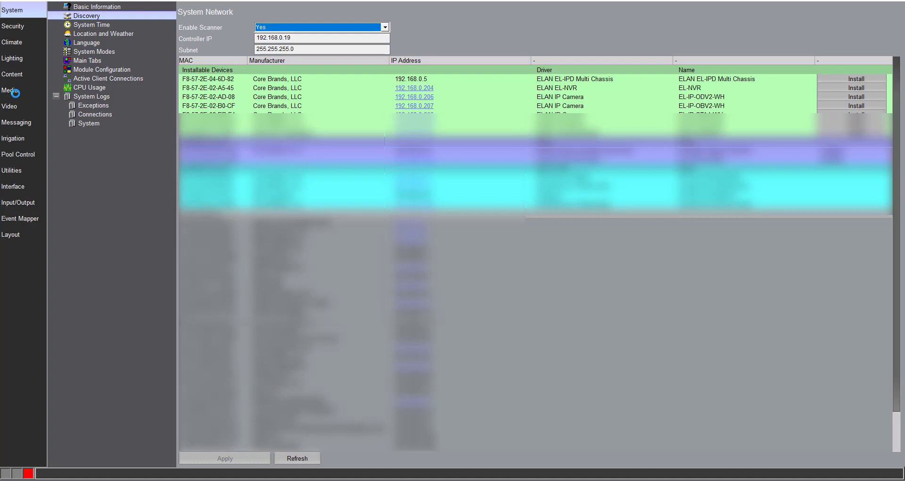
# Go to Media > Zone Controllers and show the EL-4K-VIP-ACM controller's properties.
pyautogui.click(12, 90)
pyautogui.click(109, 42)
pyautogui.click(118, 34)
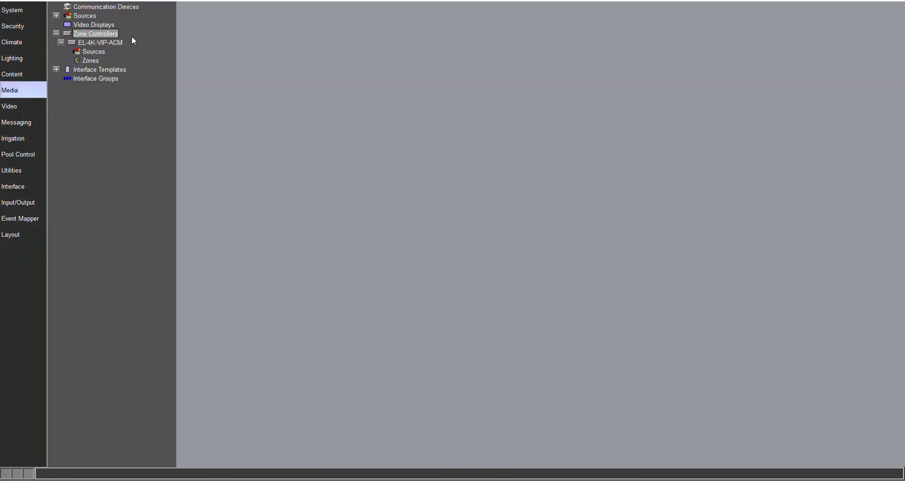
pyautogui.click(124, 43)
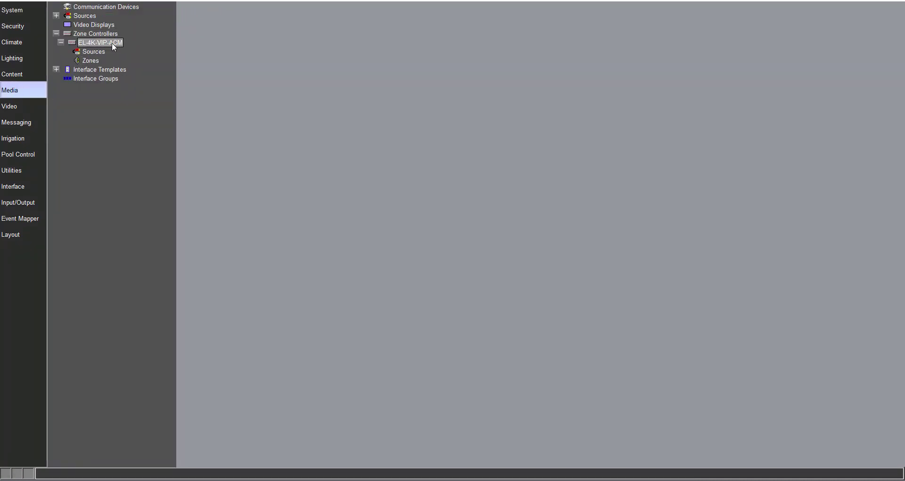
pyautogui.click(111, 43)
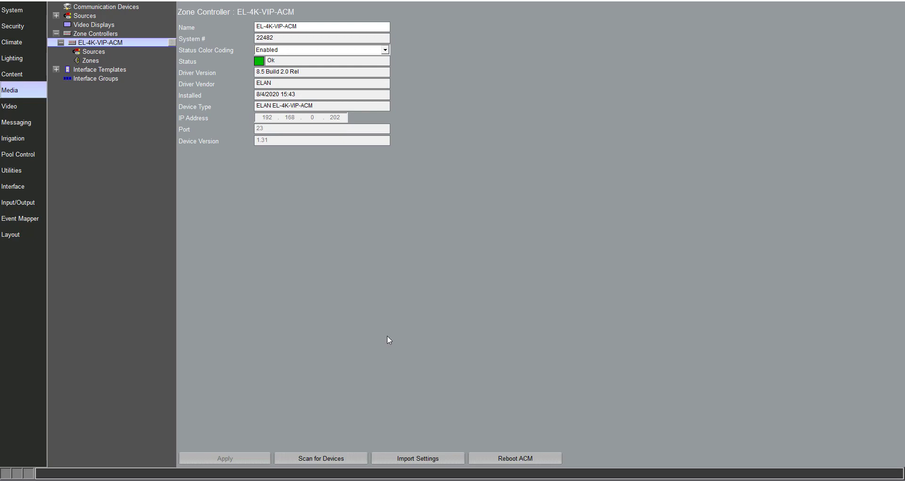
# Import the ACM's settings and expand the imported Sources and Zones lists.
pyautogui.click(403, 458)
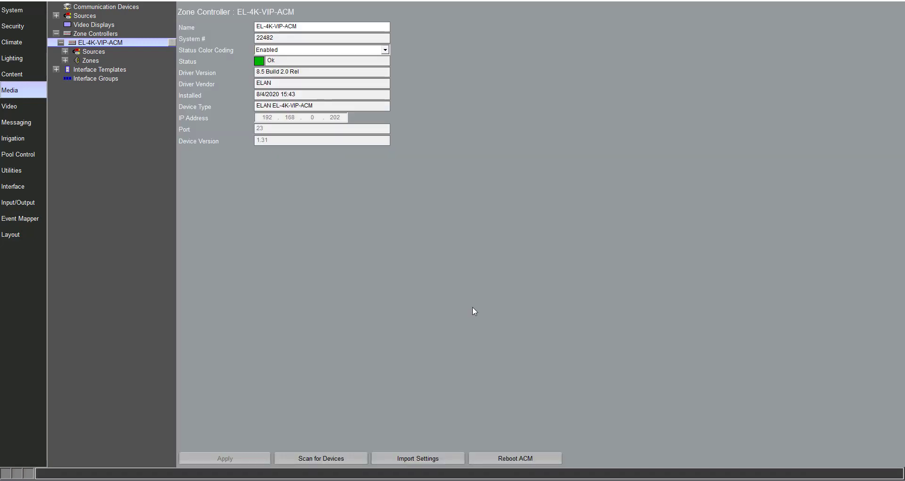
pyautogui.click(65, 52)
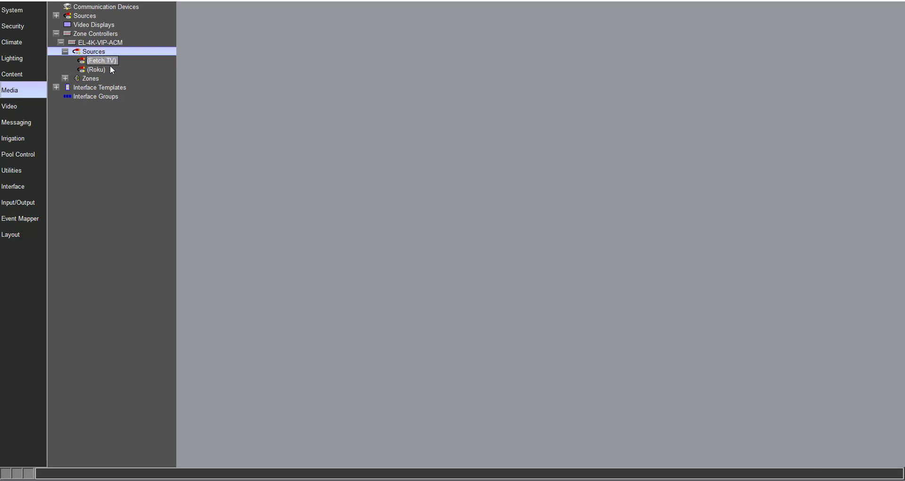
pyautogui.doubleClick(93, 79)
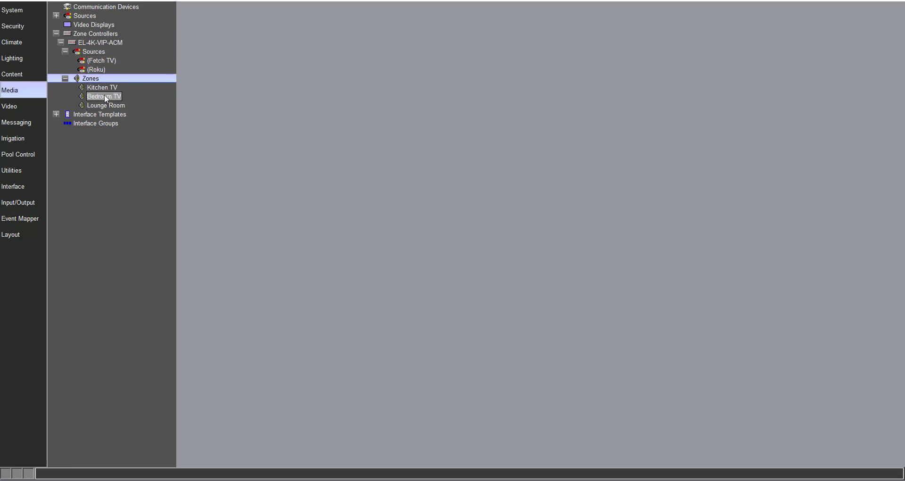
pyautogui.click(100, 43)
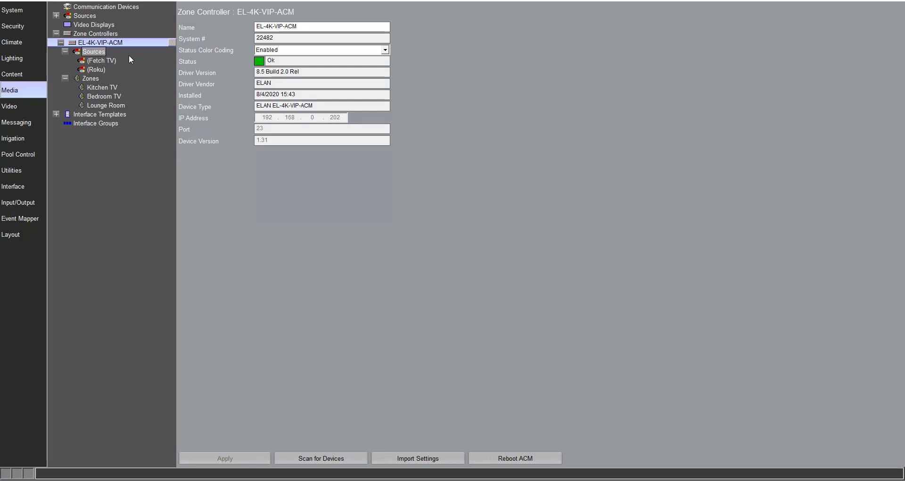
# Review the Fetch TV source, keeping HDMI audio and the default 4K@30Hz 4:4:4, 7.1Ch EDID.
pyautogui.click(114, 60)
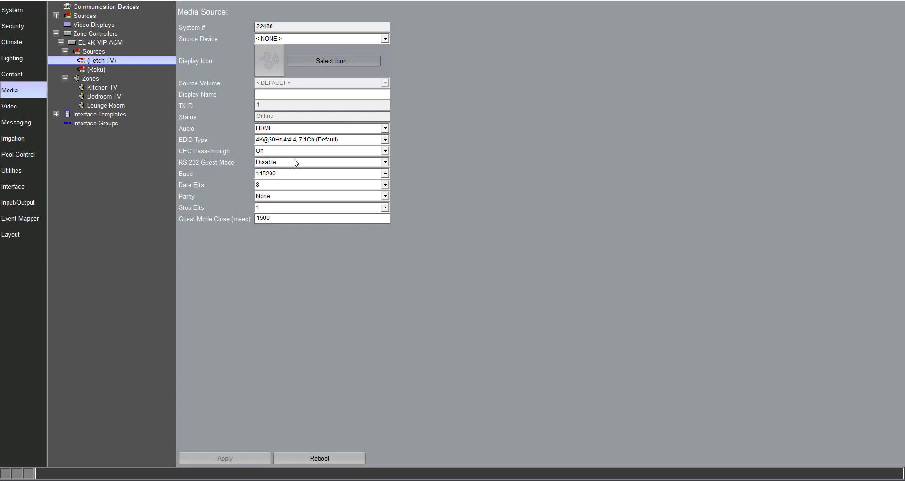
pyautogui.click(288, 129)
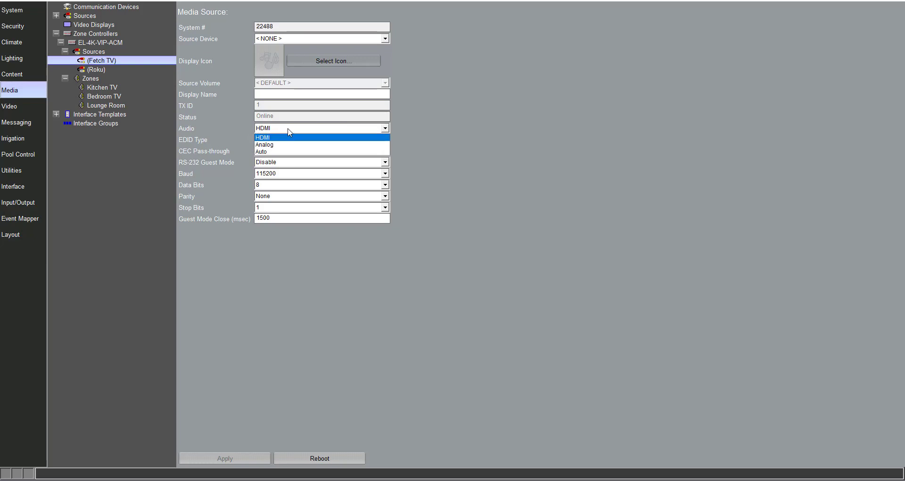
pyautogui.click(288, 131)
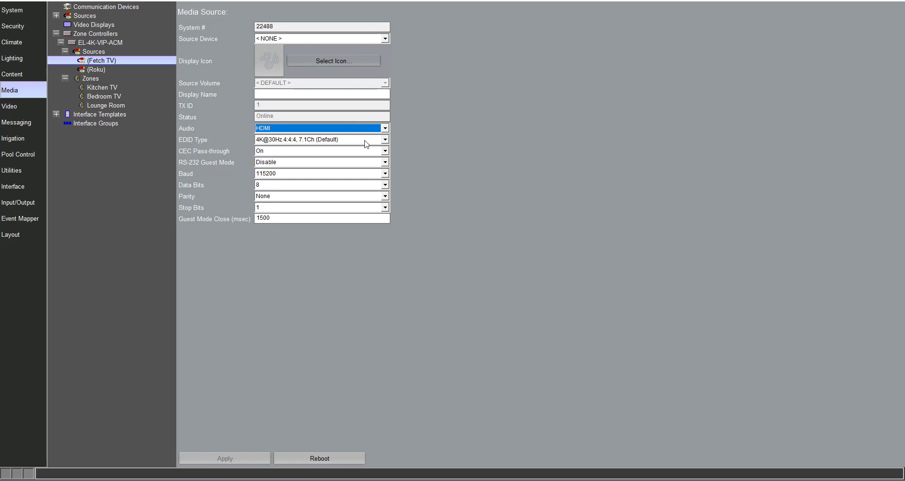
pyautogui.click(366, 140)
pyautogui.click(366, 140)
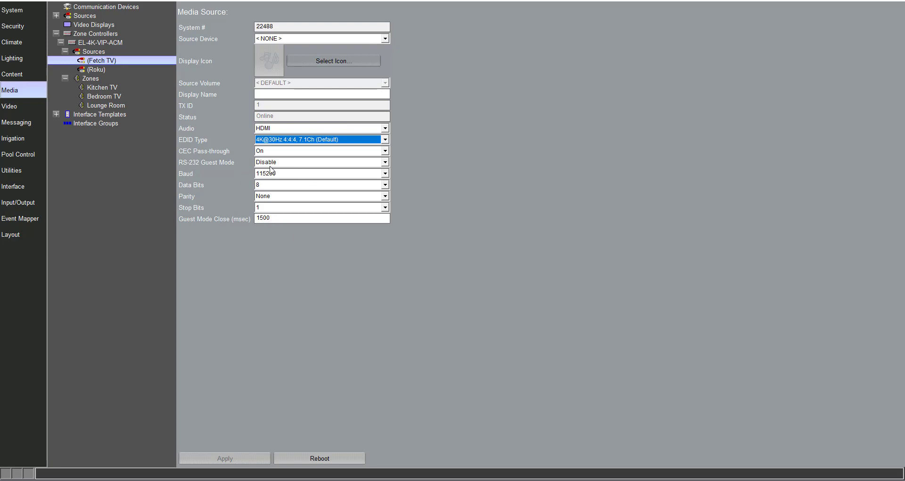
# Change the Kitchen TV receiver's fixed IR signal routing to Roku and apply.
pyautogui.click(101, 87)
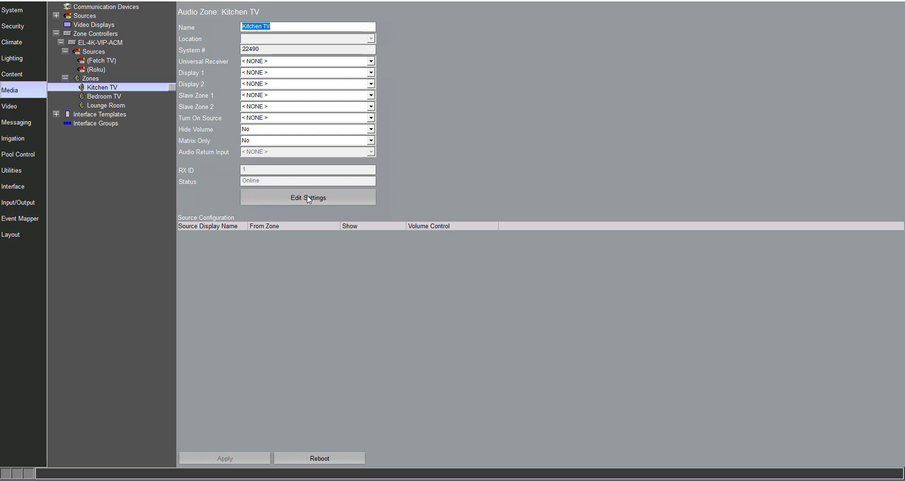
pyautogui.click(290, 198)
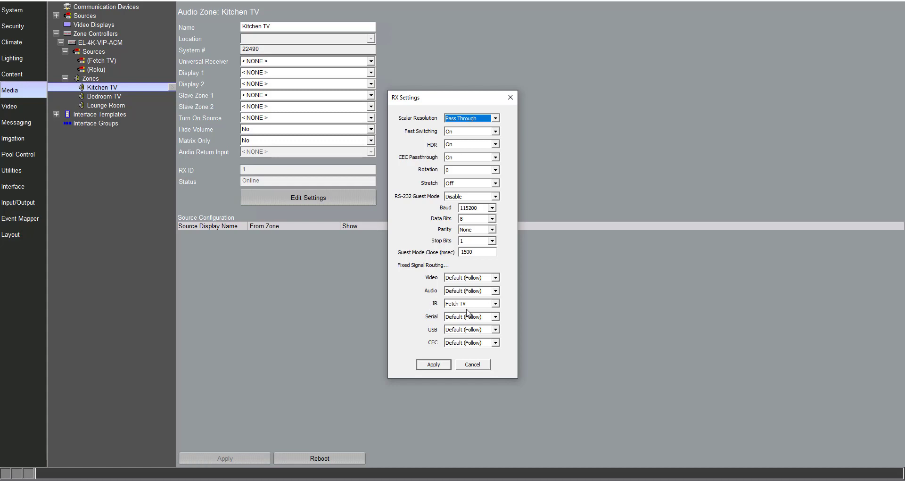
pyautogui.click(496, 303)
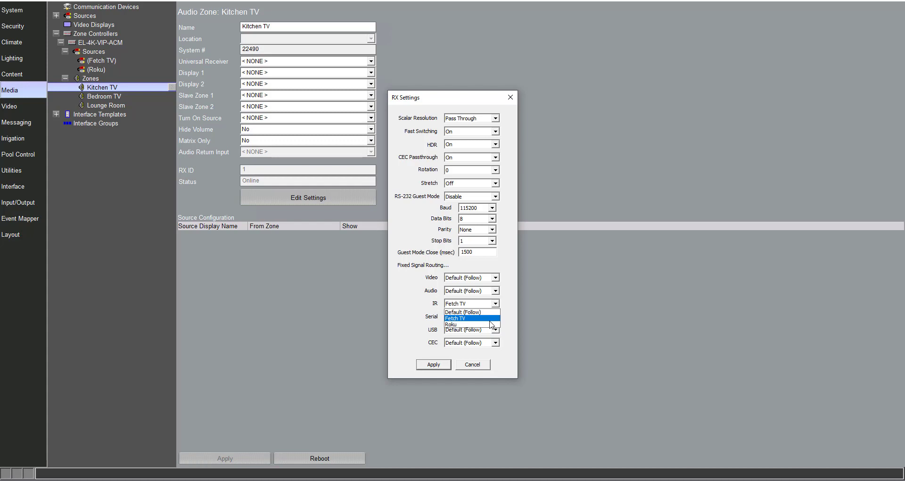
pyautogui.click(492, 325)
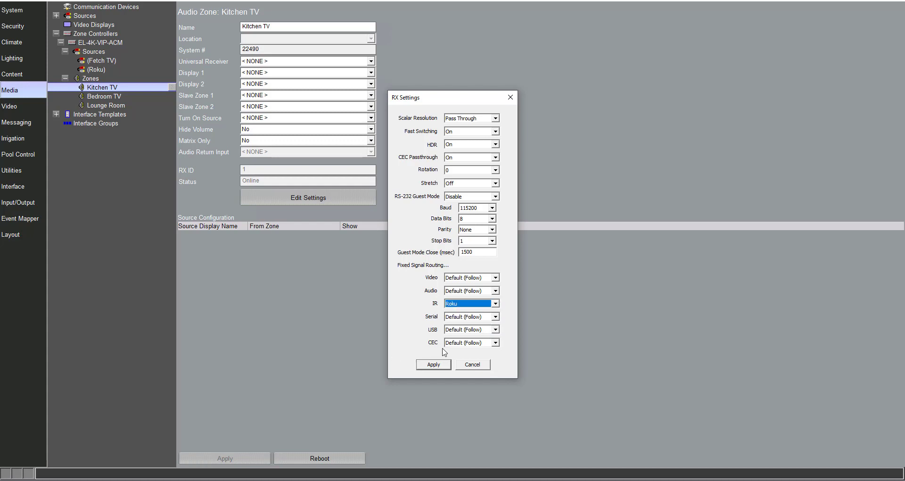
pyautogui.click(433, 366)
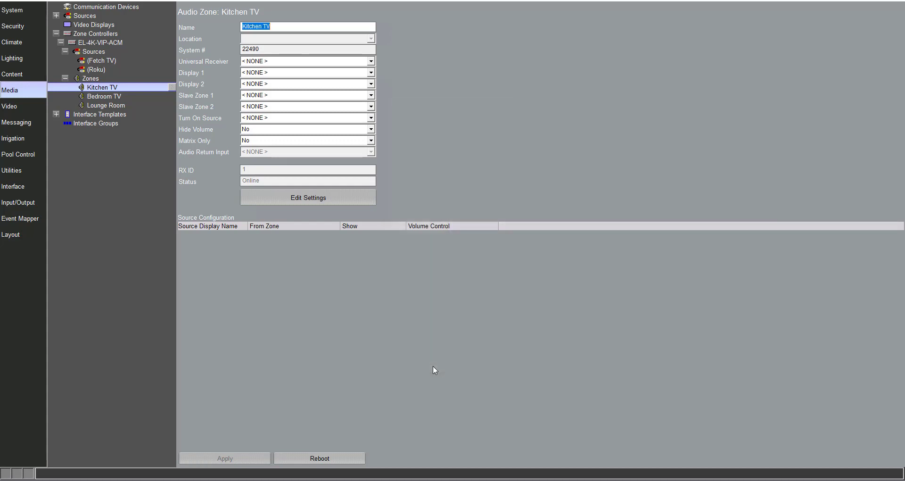